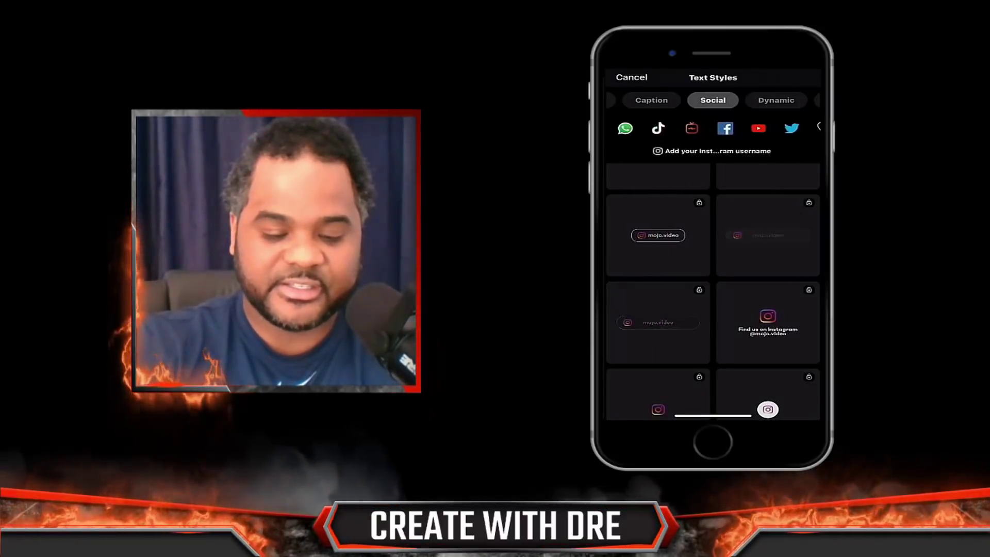
Add a social text element with the gradient-filled Instagram icon and the free, unframed username style
scroll(712, 129, right, 2)
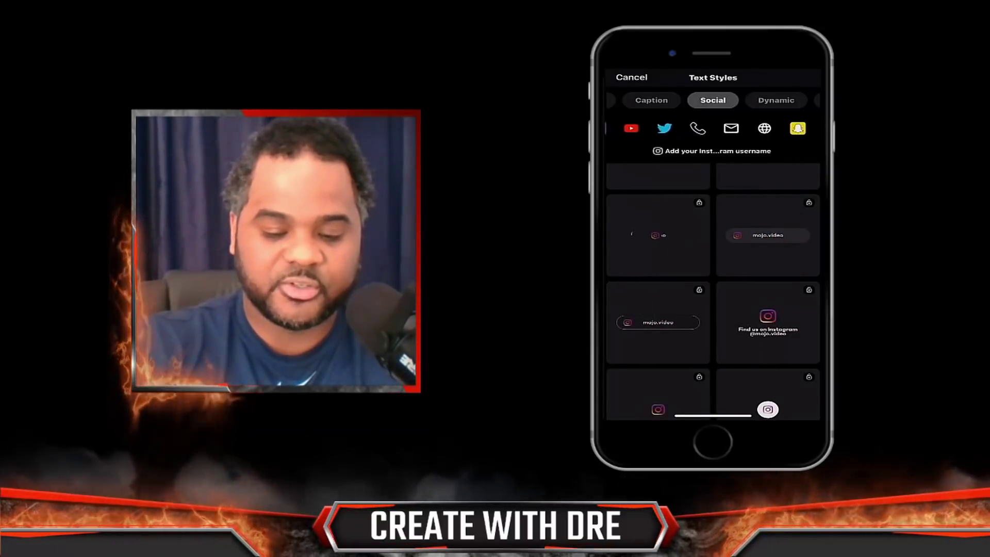
scroll(714, 128, right, 3)
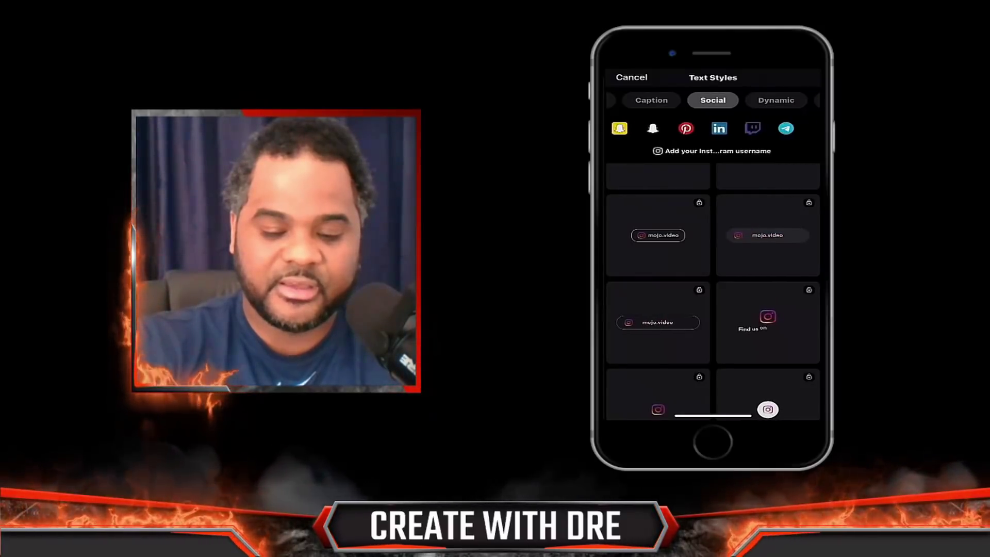
scroll(714, 128, left, 5)
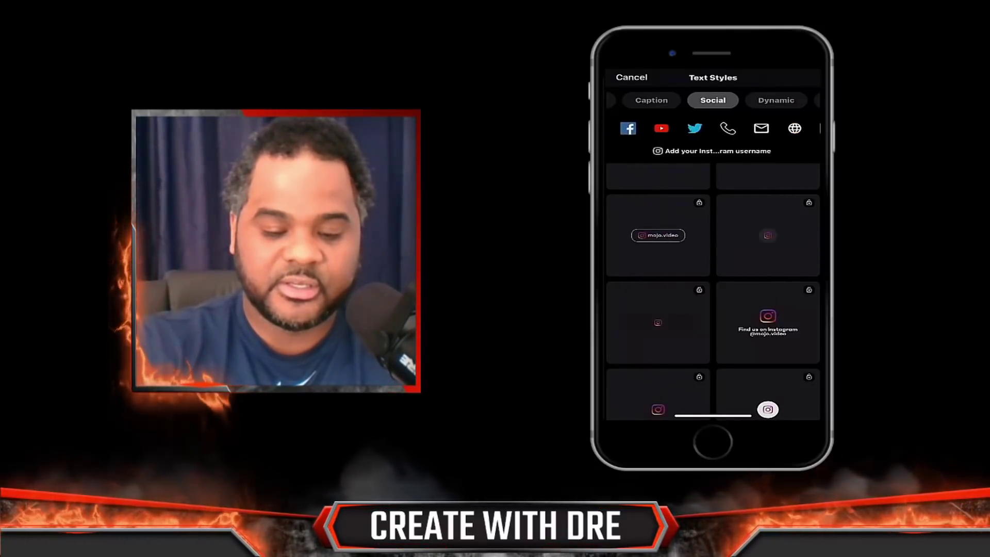
scroll(714, 129, left, 3)
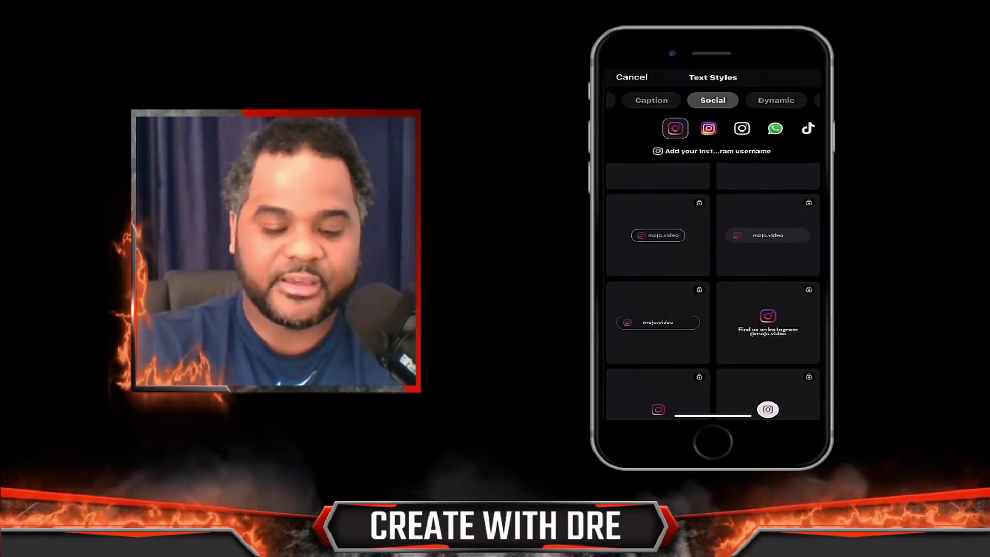
click(709, 128)
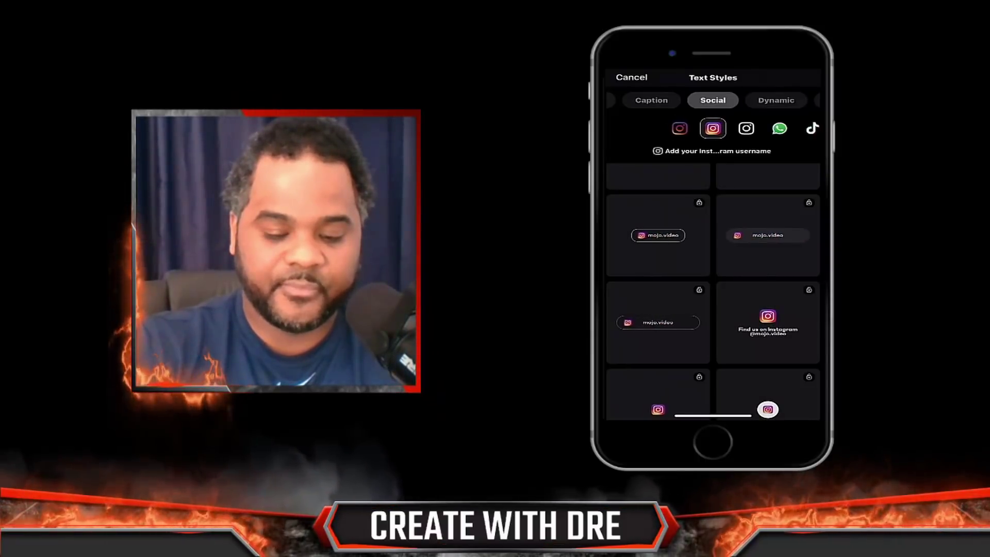
scroll(713, 291, up, 2)
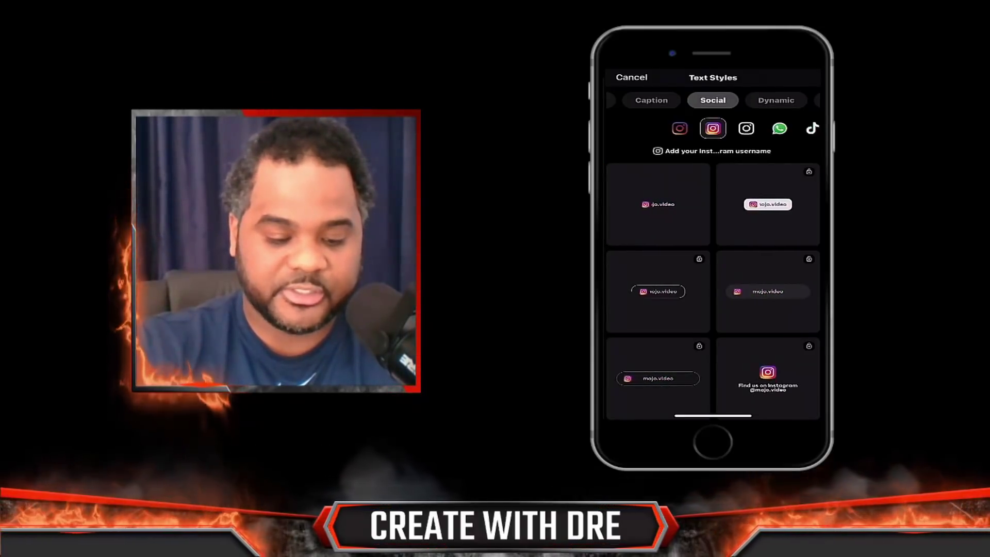
click(658, 204)
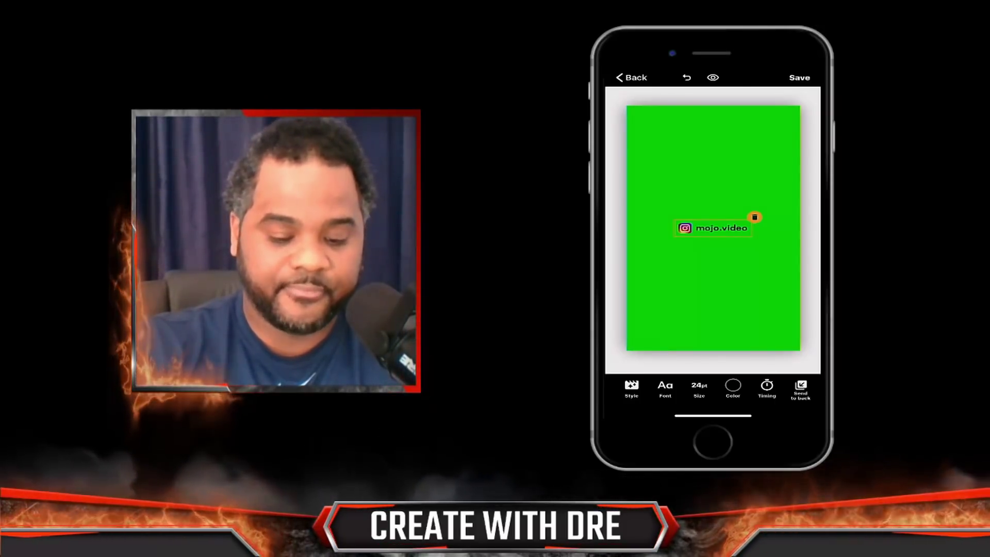
Replace the placeholder username beside the Instagram icon with CREATEWITHDRE and finish editing the text
click(721, 228)
double_click(734, 221)
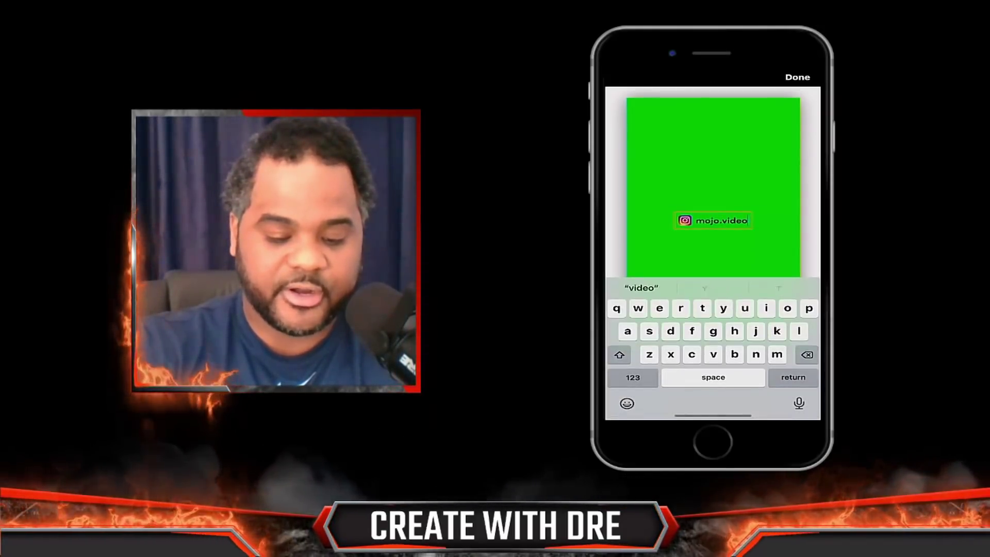
drag(722, 214, 696, 213)
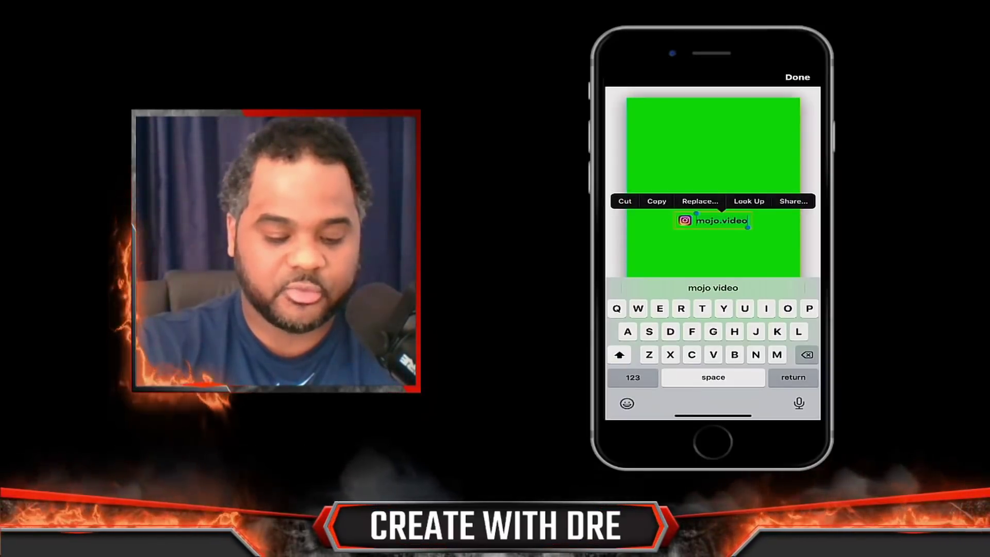
text(CREA)
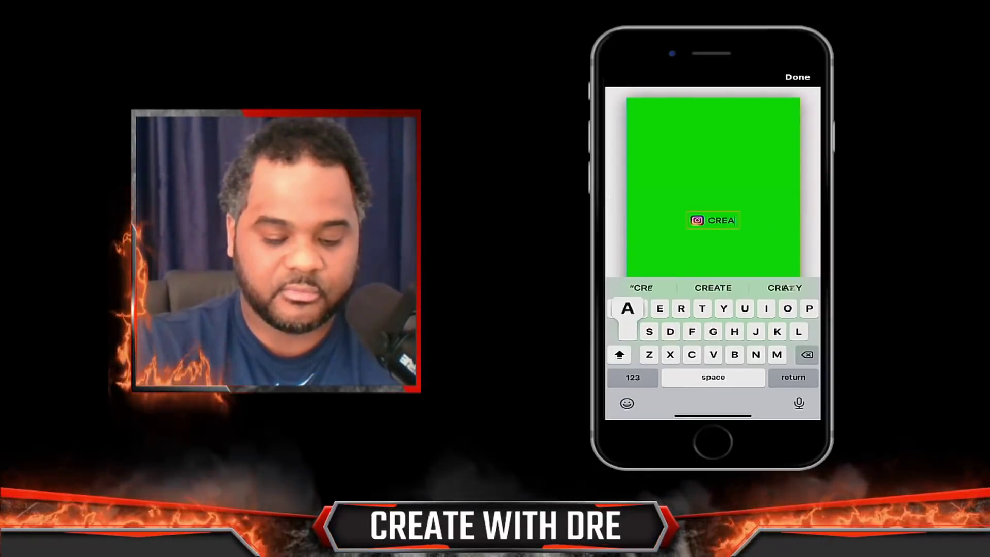
text(TEW)
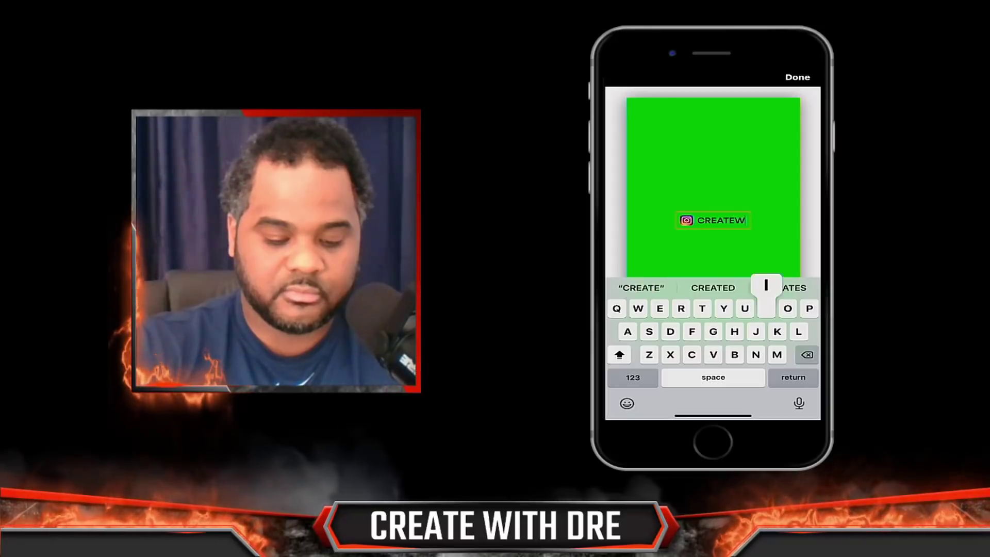
text(ITHDRE)
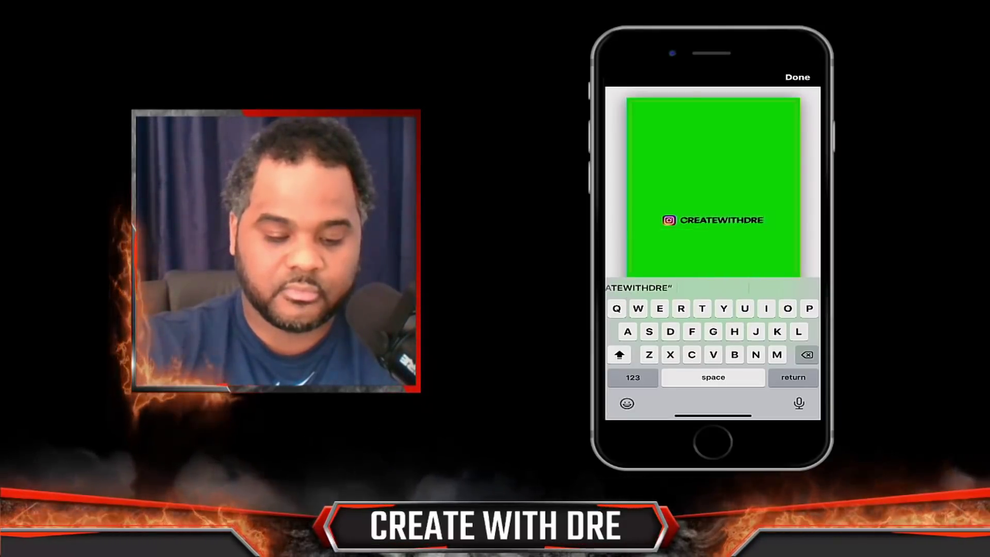
click(713, 160)
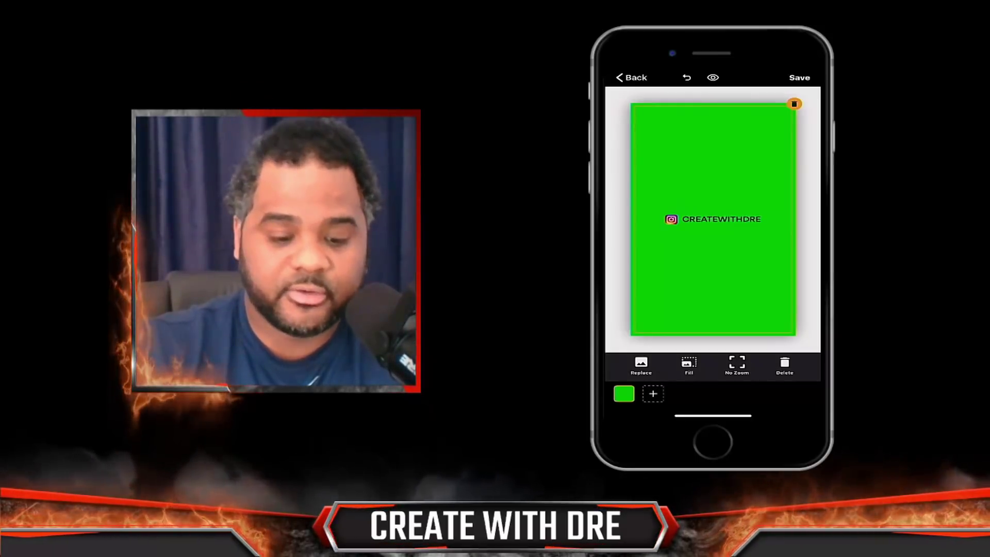
Color the username text white, then enlarge and rotate the element to read vertically downward along the canvas centre
click(712, 219)
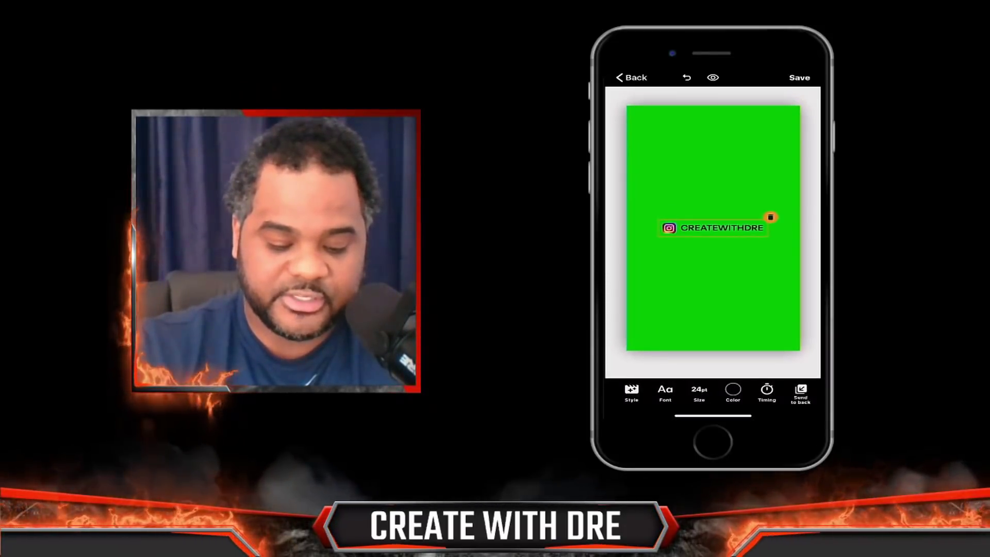
click(731, 392)
click(651, 367)
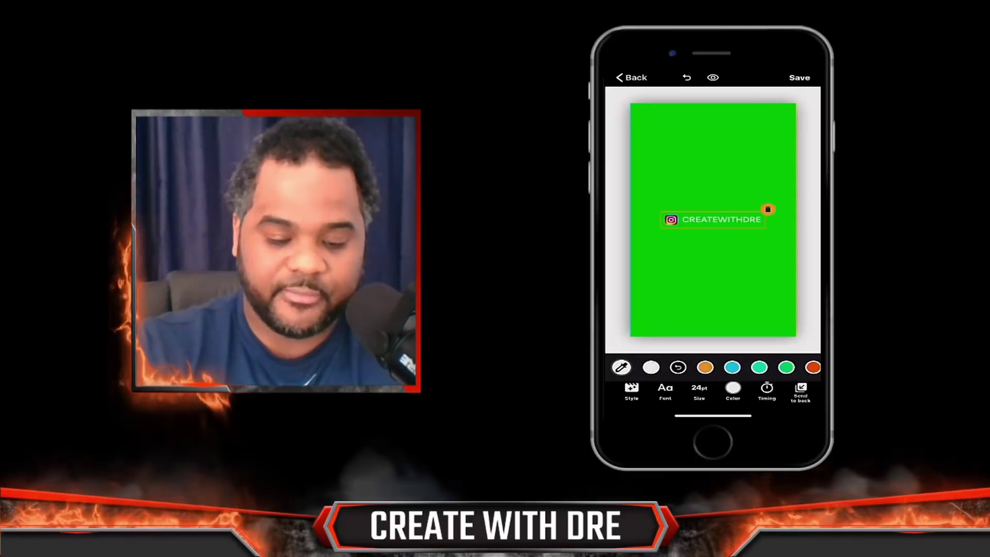
mouse_move(713, 219)
mouse_down()
mouse_move(713, 247)
mouse_move(686, 286)
mouse_move(672, 297)
mouse_move(700, 255)
mouse_move(664, 293)
mouse_move(641, 290)
mouse_move(714, 237)
mouse_move(713, 226)
mouse_up()
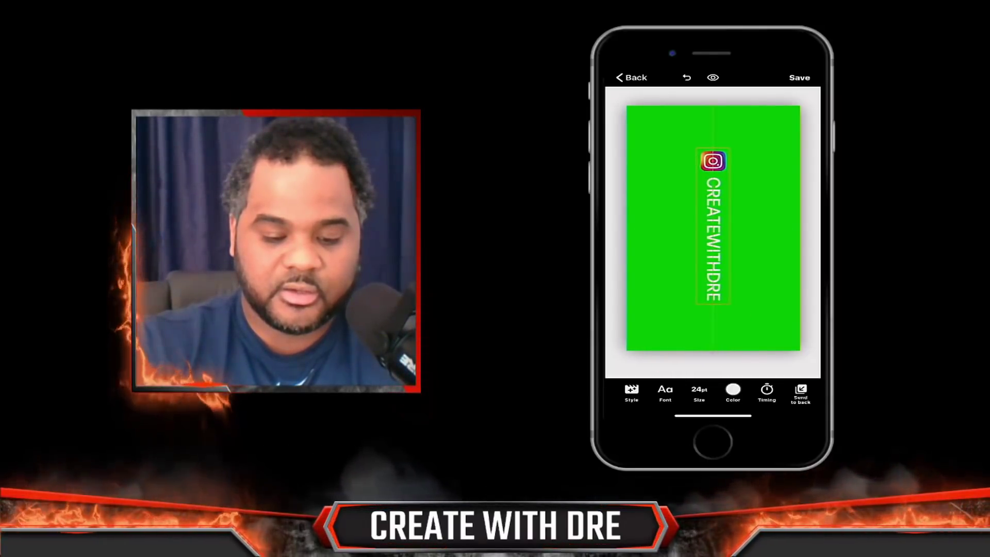
Set the vertical username's text size to 32 pt and recentre the element on the green canvas
click(699, 393)
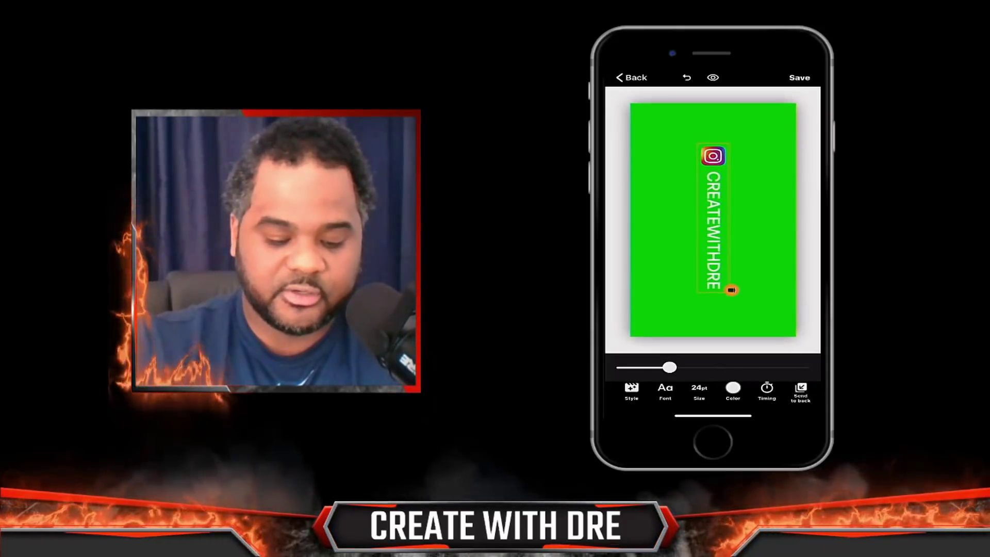
mouse_move(669, 367)
mouse_down()
mouse_move(690, 366)
mouse_move(654, 367)
mouse_move(683, 367)
mouse_up()
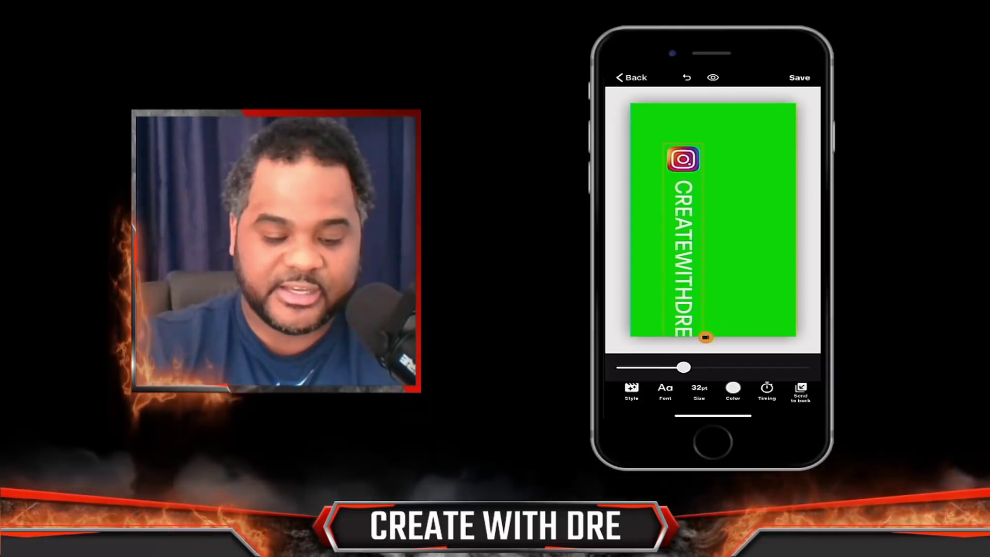
drag(683, 258, 712, 231)
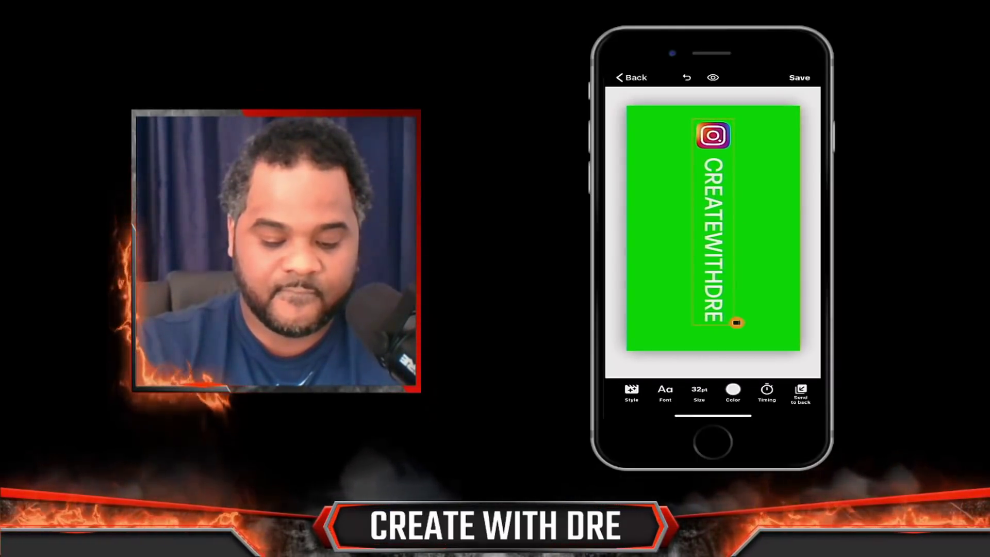
Choose a different font for the username text from beyond the Phantom fonts
click(665, 393)
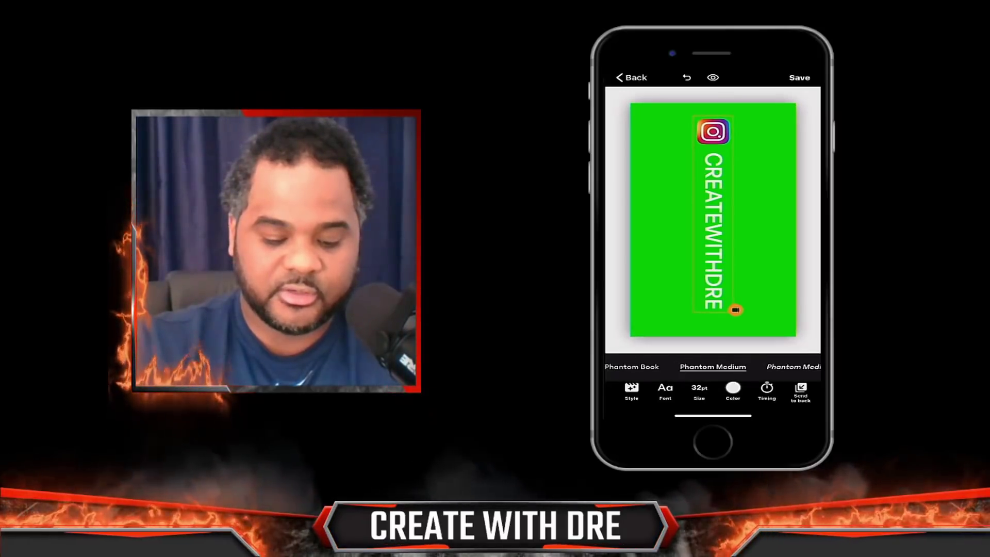
scroll(712, 367, right, 1)
scroll(712, 366, right, 3)
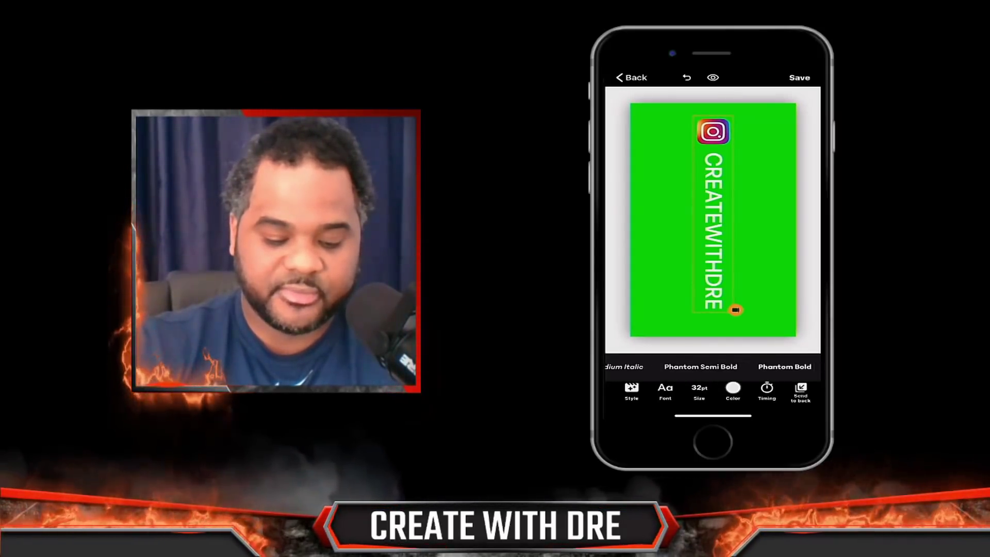
scroll(712, 367, right, 5)
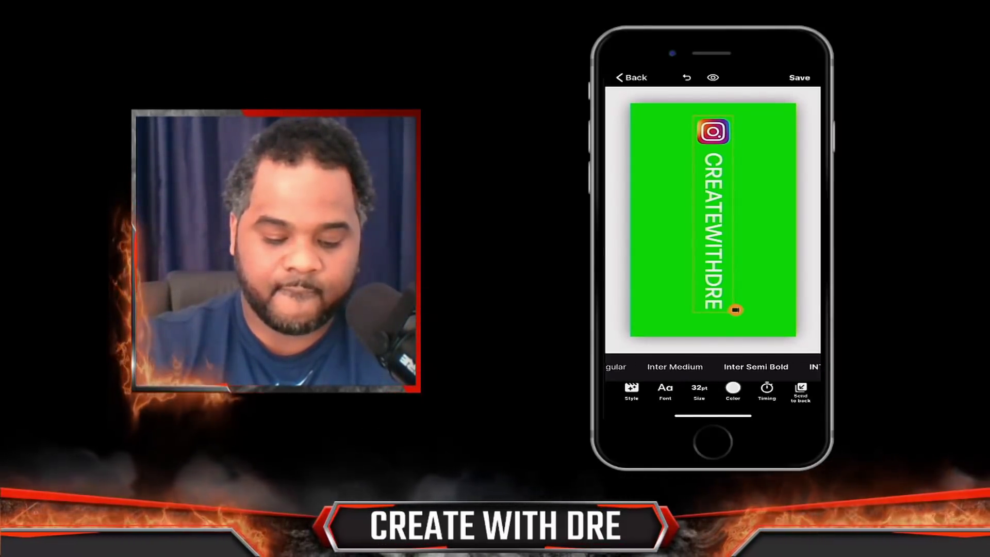
scroll(712, 367, right, 2)
click(769, 367)
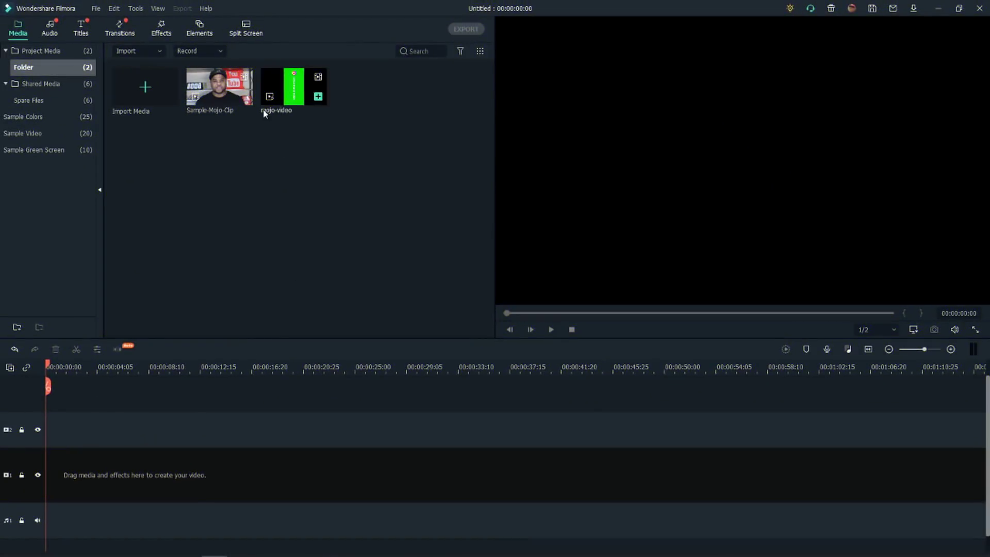
In Wondershare Filmora, place Sample-Mojo-Clip at the start of video track 1 and mojo-video above it on track 2, near the beginning
drag(113, 255, 41, 469)
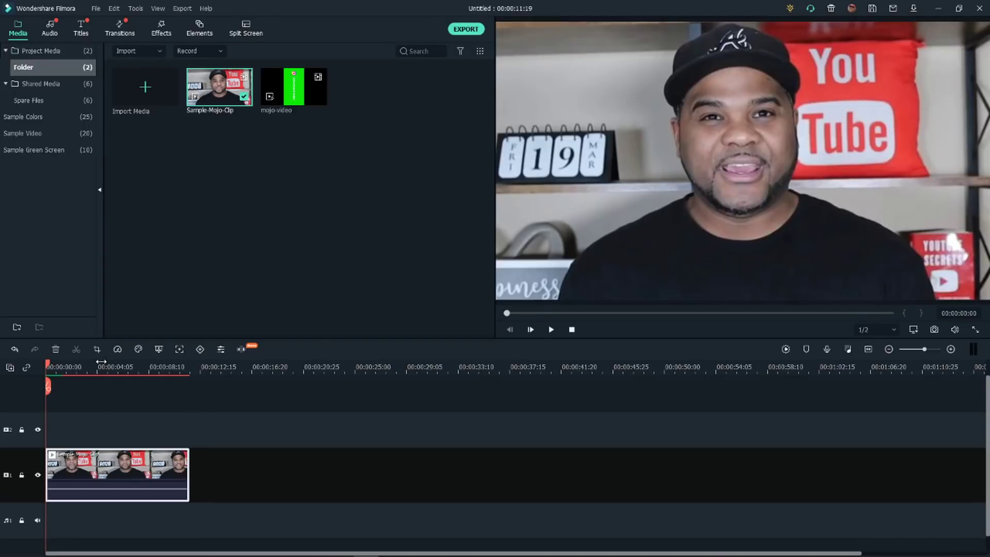
click(289, 90)
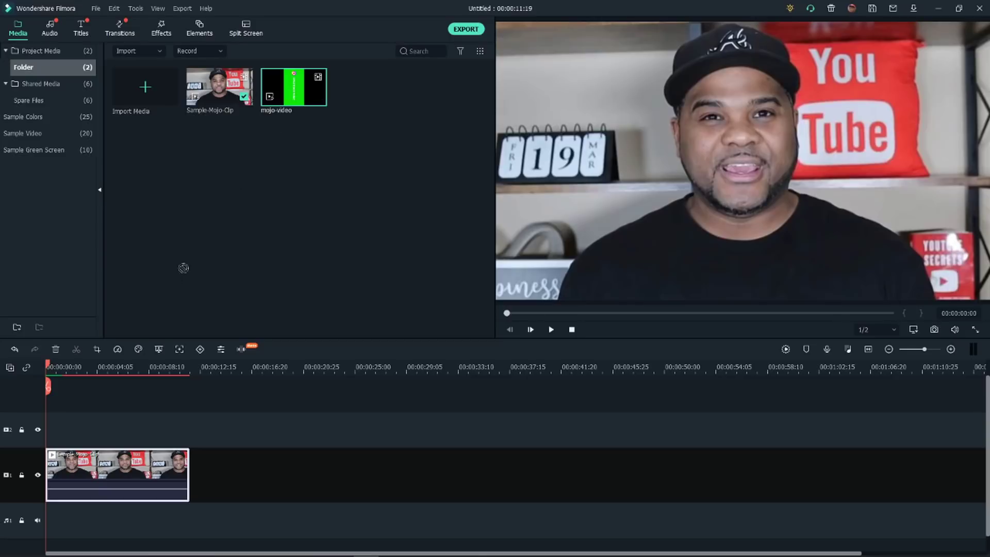
drag(93, 390, 61, 423)
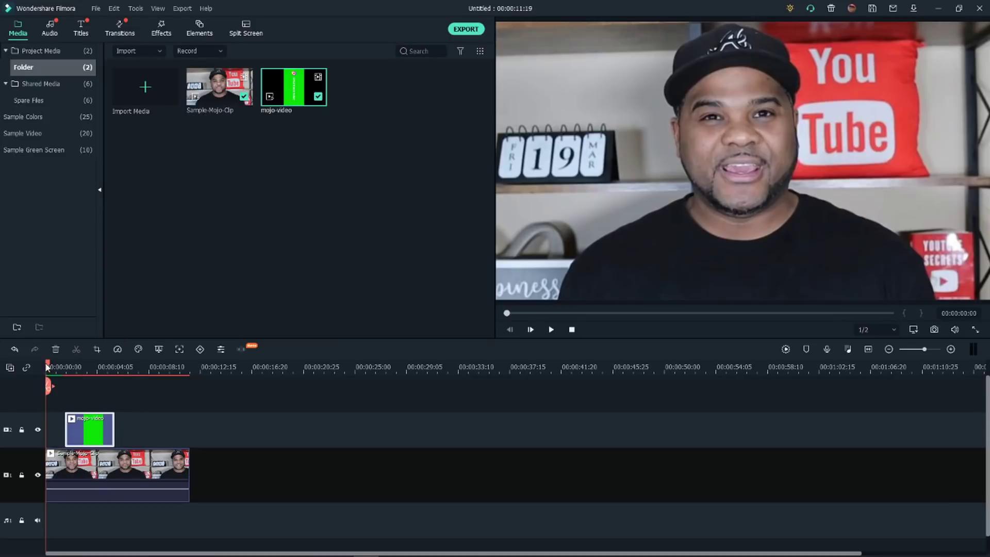
At 00:00:03:05, shift the mojo-video overlay slightly down and rotate it a quarter turn counterclockwise so its username reads horizontally
drag(48, 365, 85, 380)
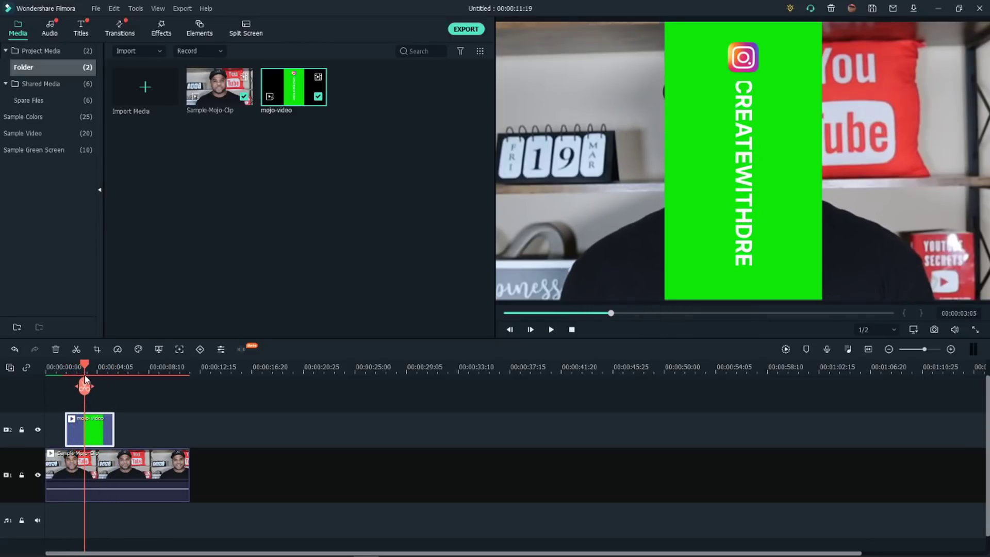
click(744, 167)
drag(748, 60, 748, 88)
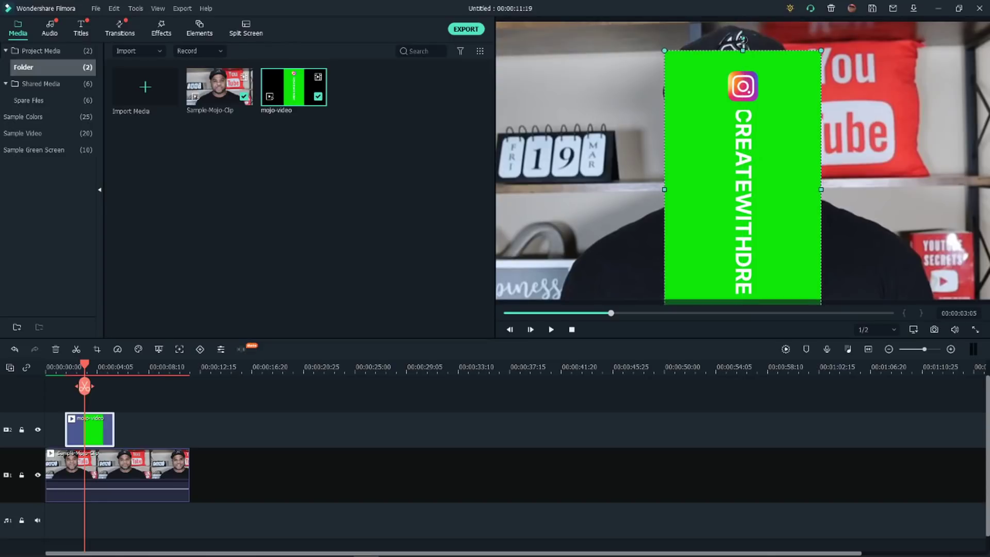
drag(695, 51, 547, 178)
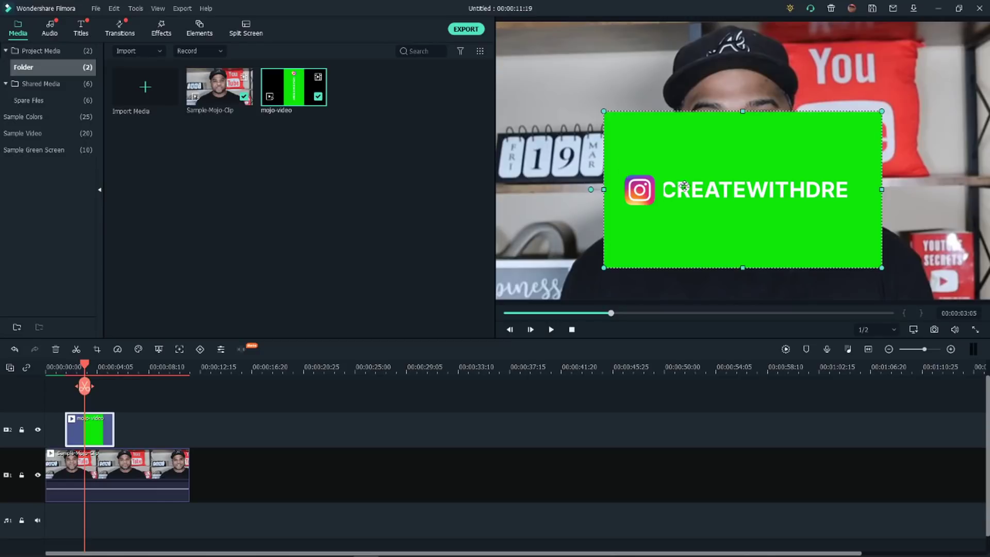
Enable Chroma Key on the mojo-video overlay with green as the keyed color and set its offset to 5
double_click(709, 192)
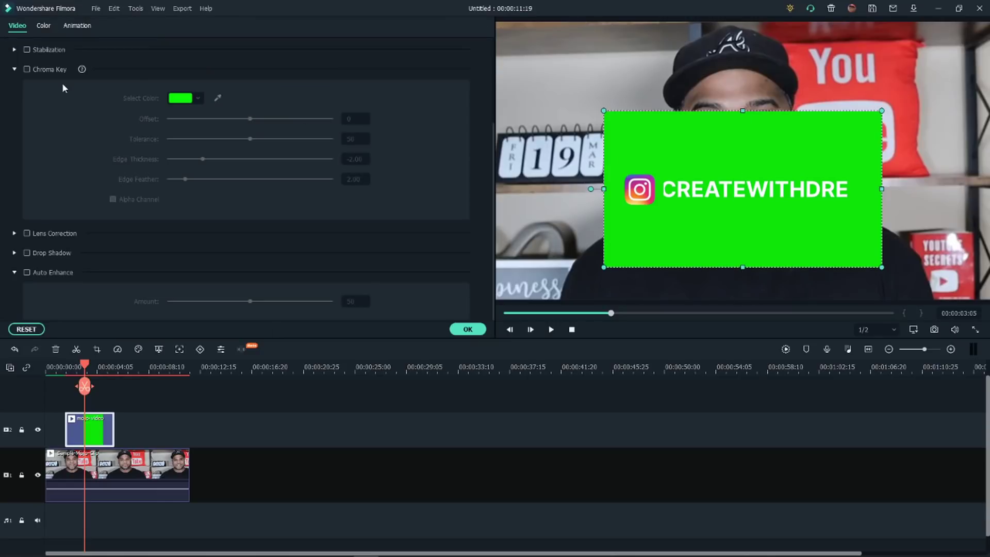
click(25, 69)
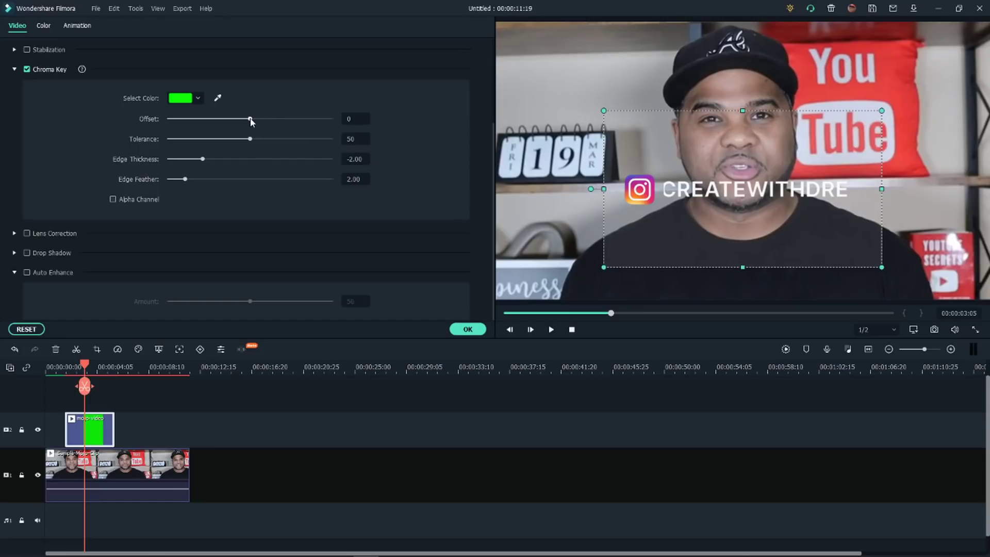
drag(252, 121, 257, 121)
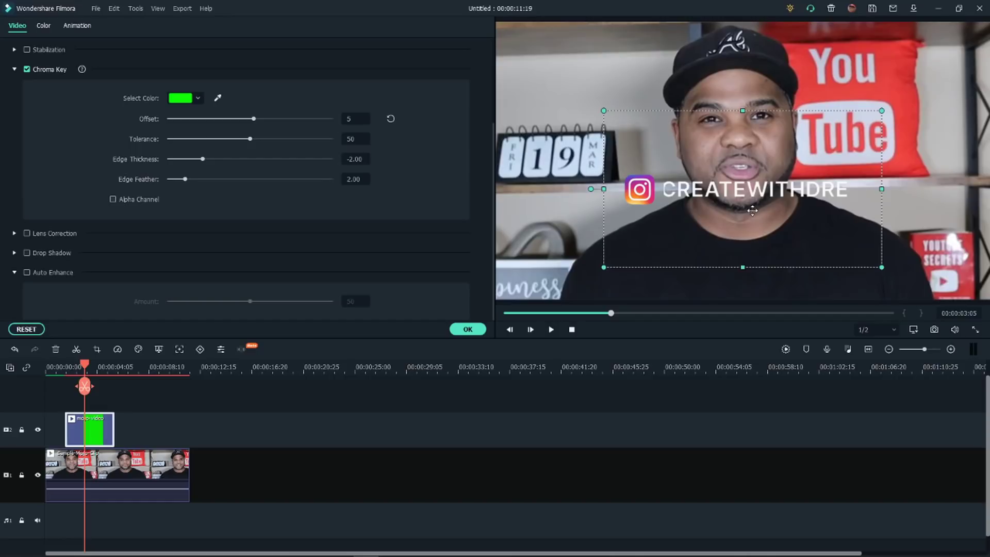
Move the keyed username overlay down over the speaker's chest, enlarge it slightly, and centre it near the frame's lower edge
drag(753, 230, 753, 271)
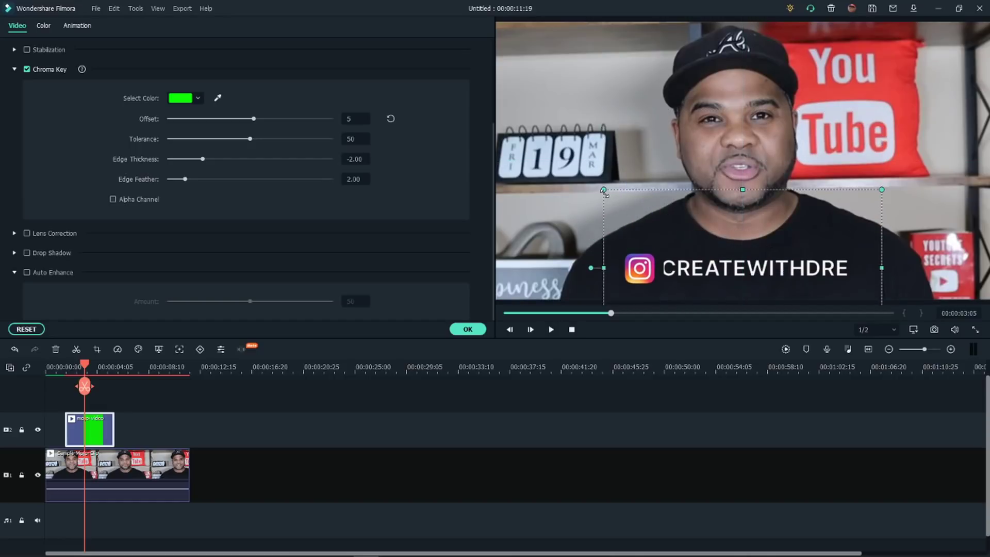
drag(594, 186, 556, 163)
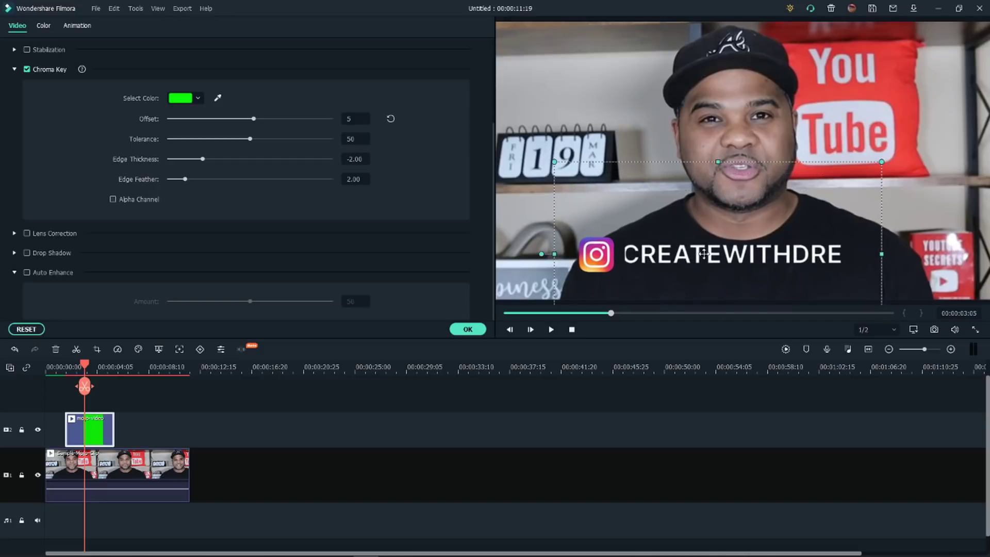
drag(715, 256, 722, 265)
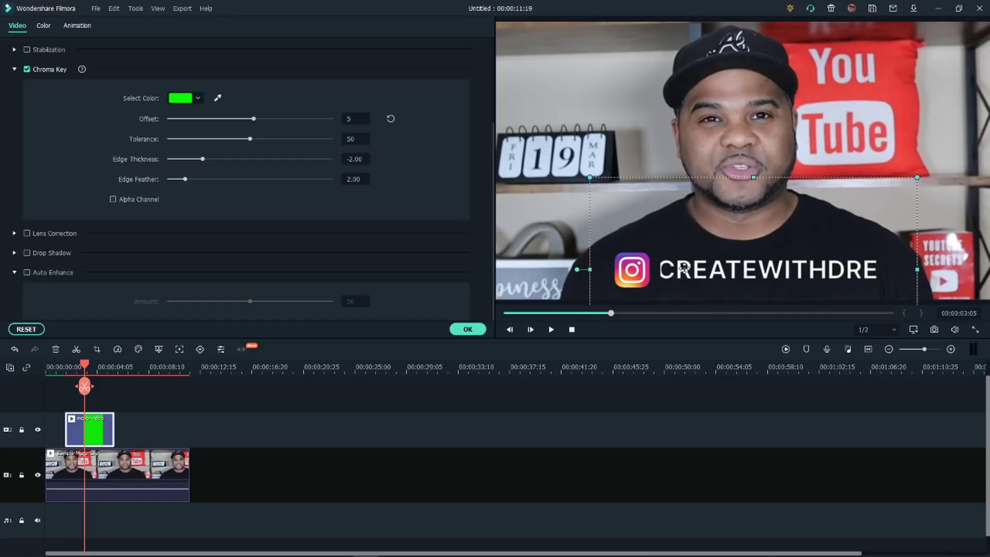
Shift the username overlay slightly so it is centred horizontally in the frame, apply the clip settings, and play the timeline from the start
drag(691, 269, 687, 269)
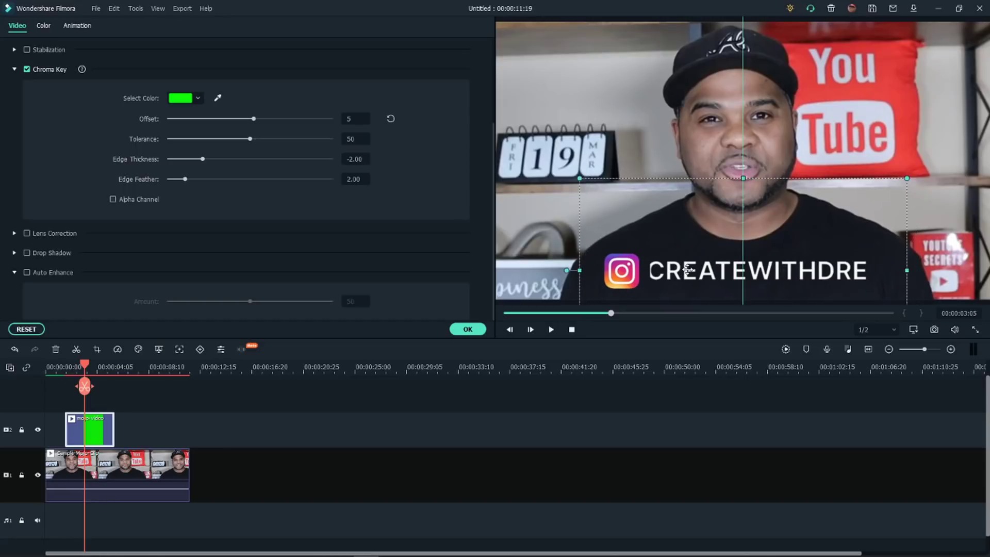
click(468, 329)
click(570, 331)
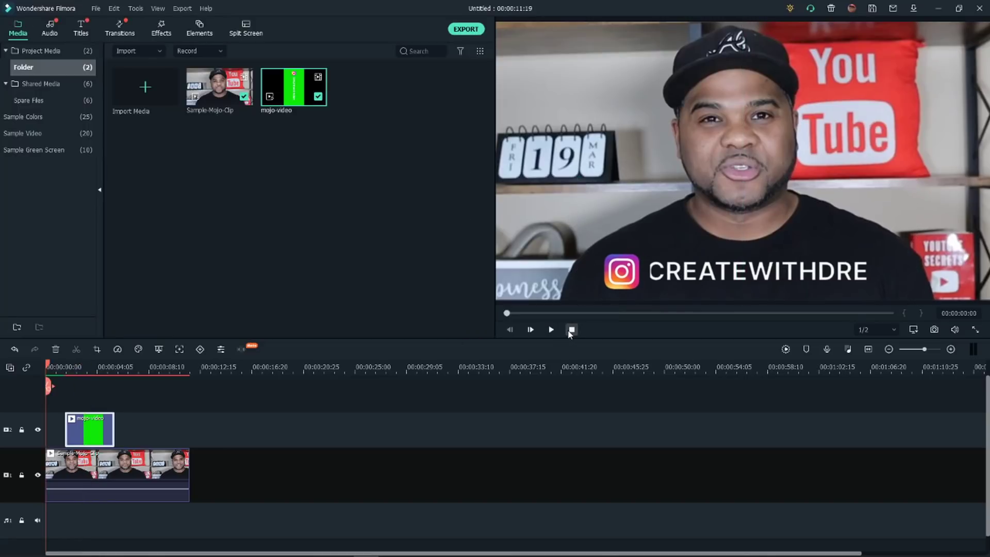
click(551, 330)
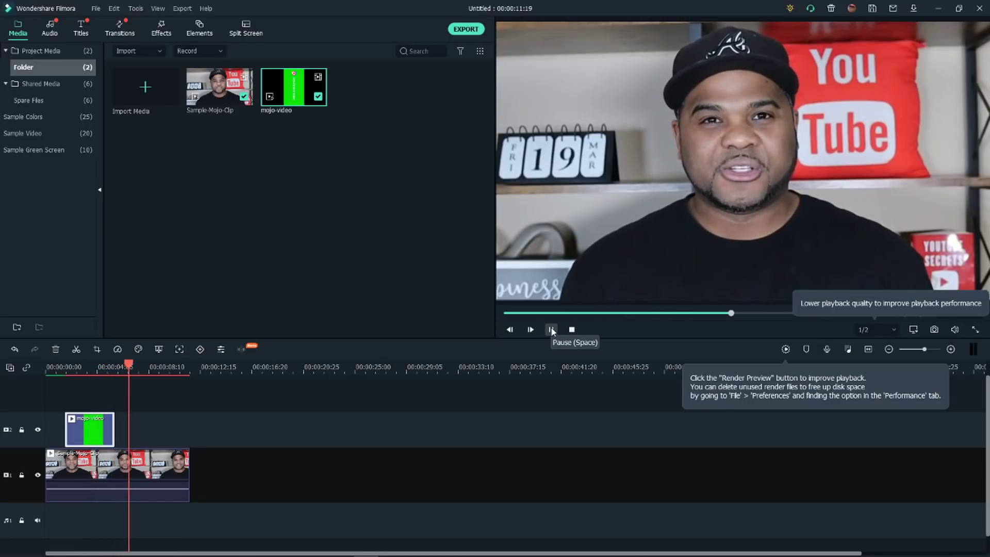
click(567, 331)
Set the preview playback quality to Full and render the timeline preview, playing it from the start to check the username animation
click(875, 331)
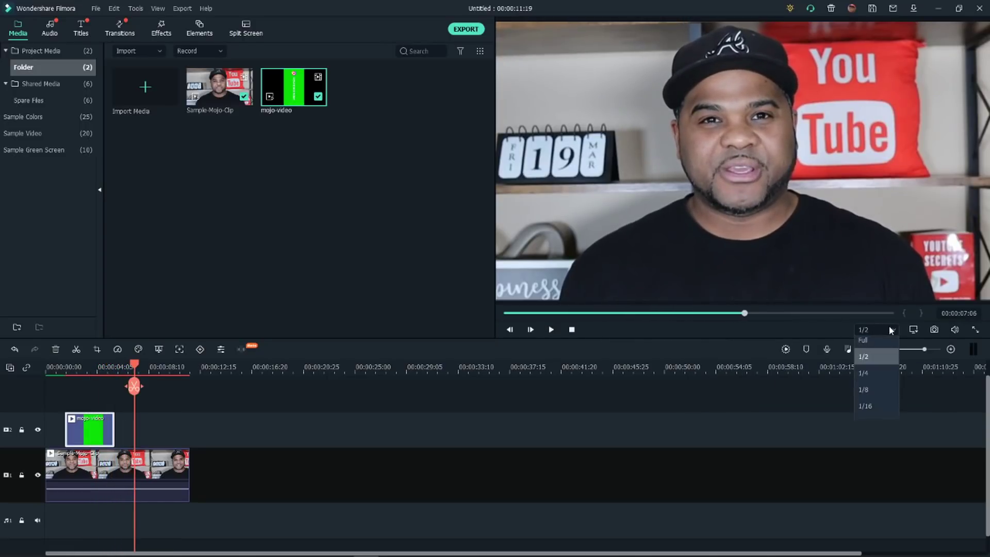
click(880, 348)
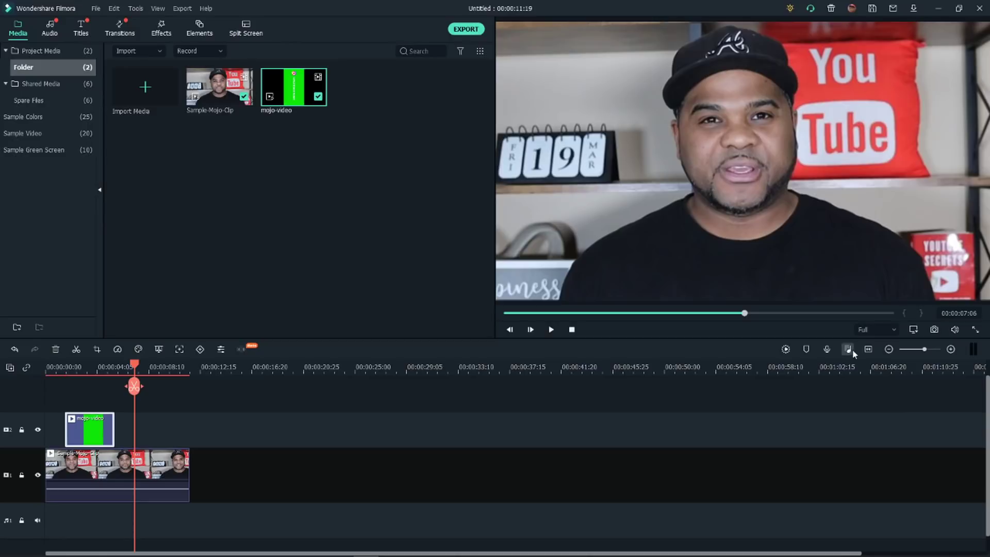
click(786, 350)
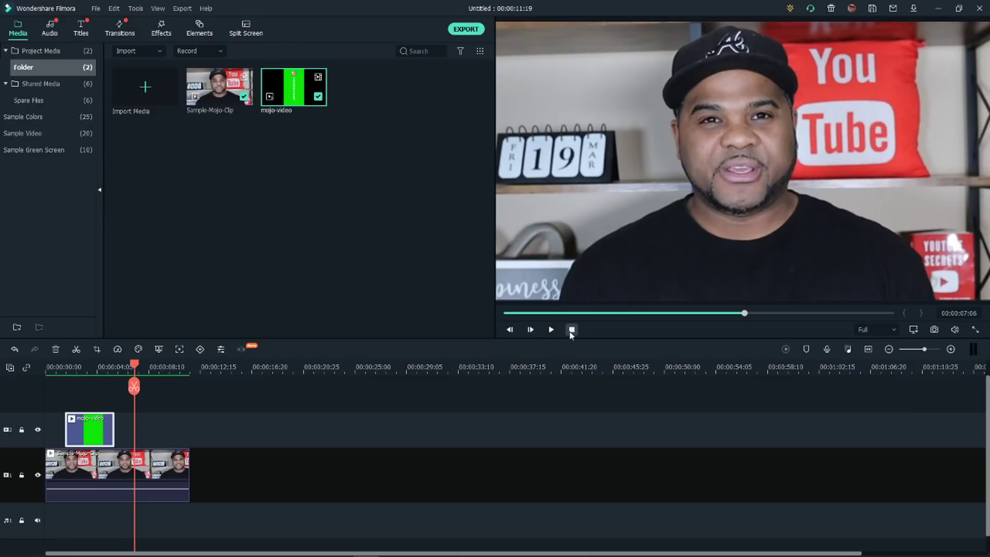
click(571, 330)
click(551, 329)
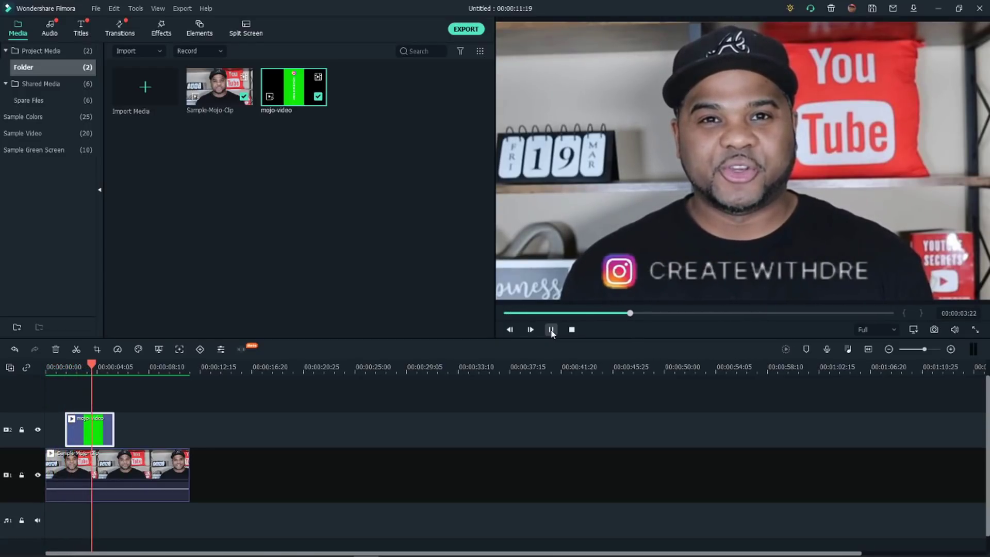
click(551, 330)
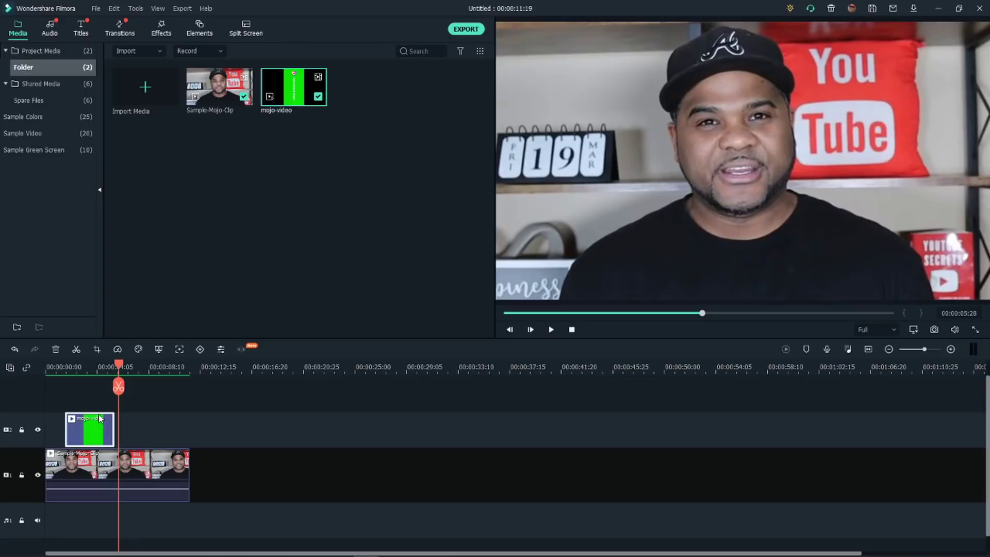
Lock video track 1 and paste a copy of the mojo-video overlay on track 2 at 00:00:05:28
click(21, 475)
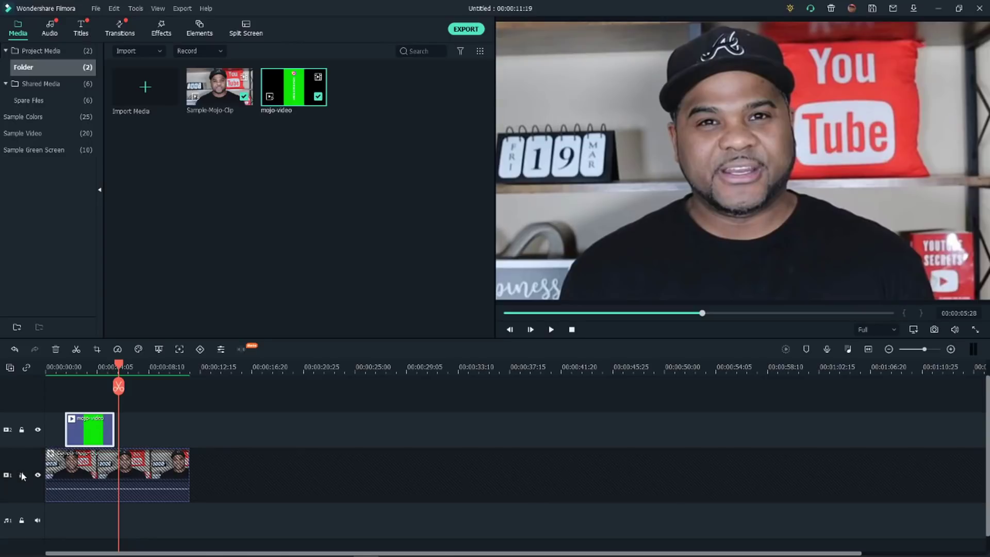
key(ctrl+v)
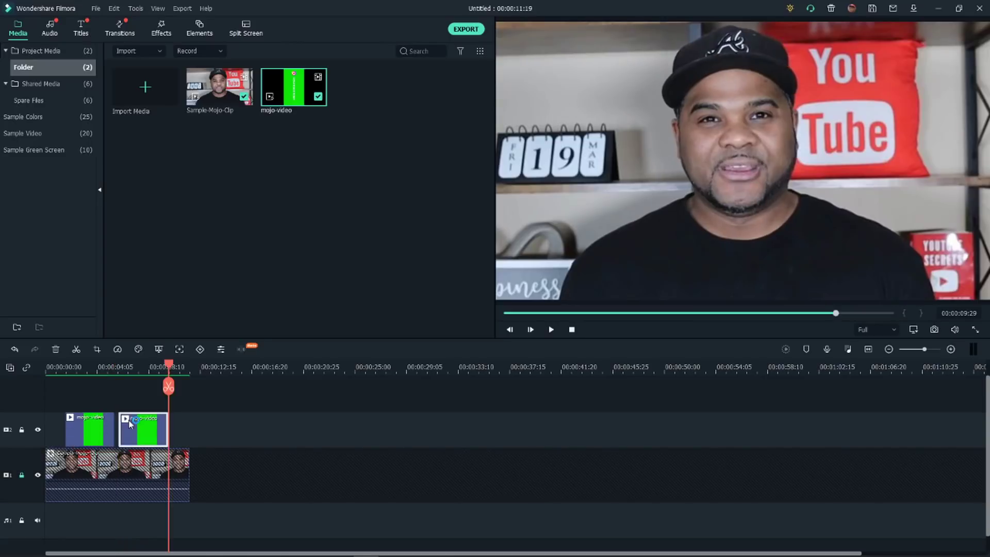
Remove the gap between the two mojo-video clips on track 2 so they sit back to back
click(105, 373)
scroll(109, 393, up, 5)
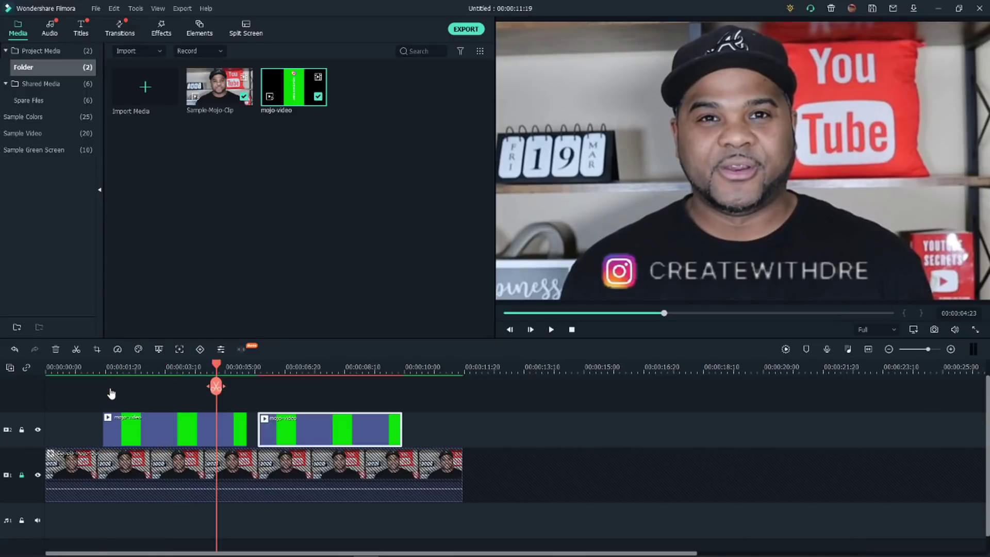
click(528, 427)
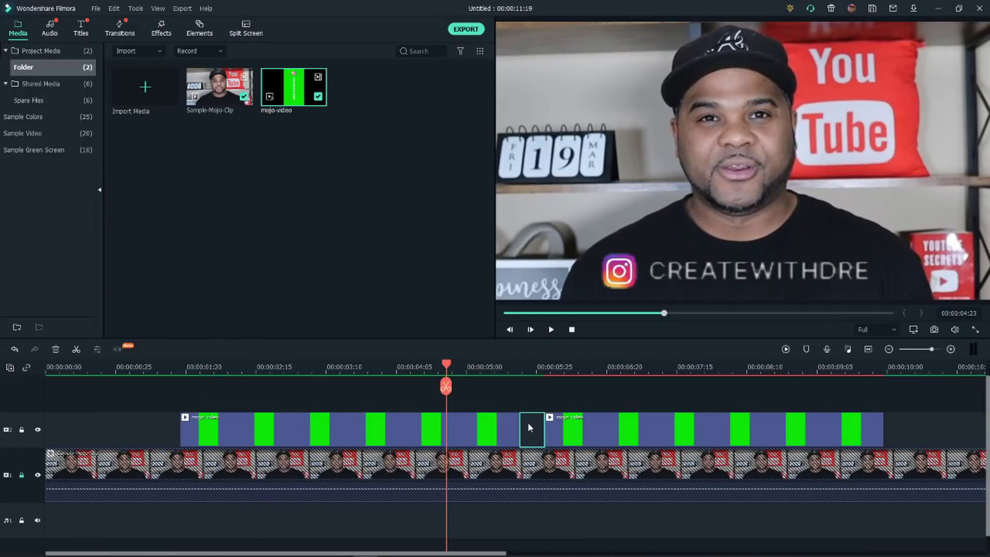
key(Delete)
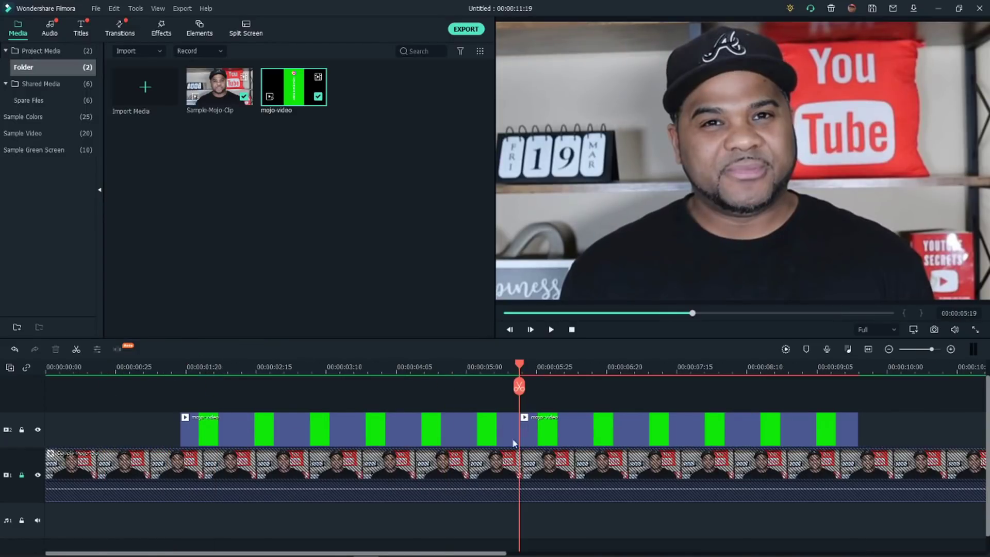
Reverse the second mojo-video clip and play the timeline from the start to check the animation in and out
click(563, 425)
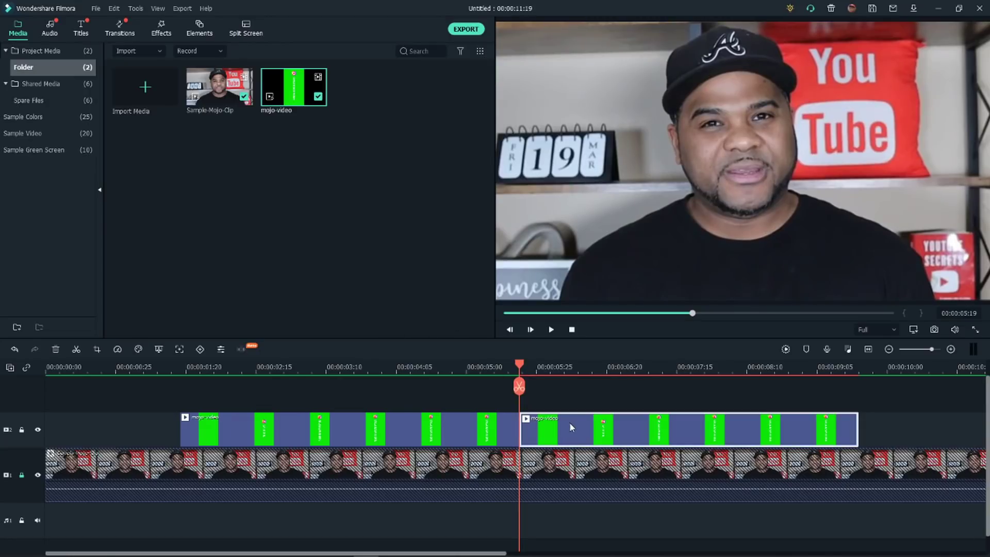
click(118, 349)
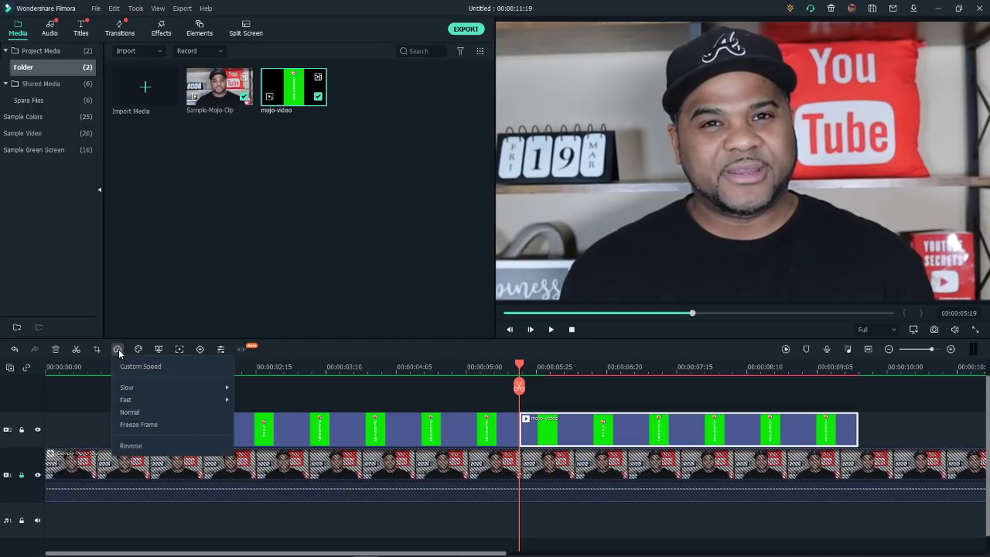
click(138, 441)
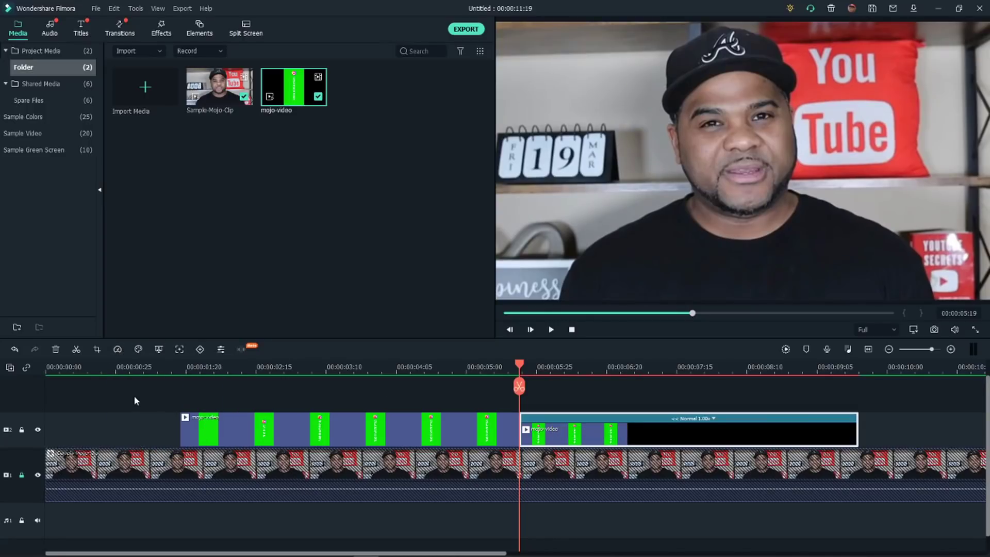
scroll(147, 395, down, 2)
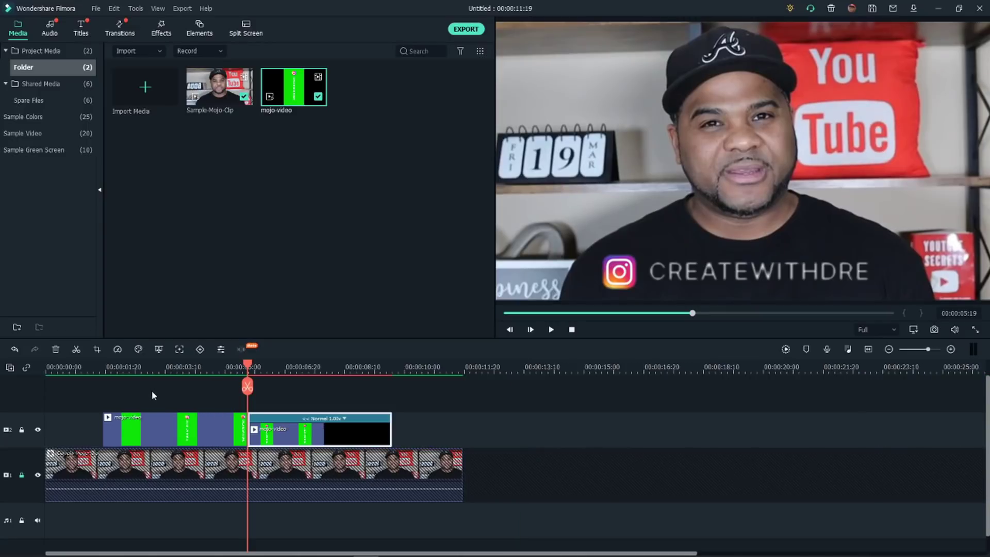
click(572, 329)
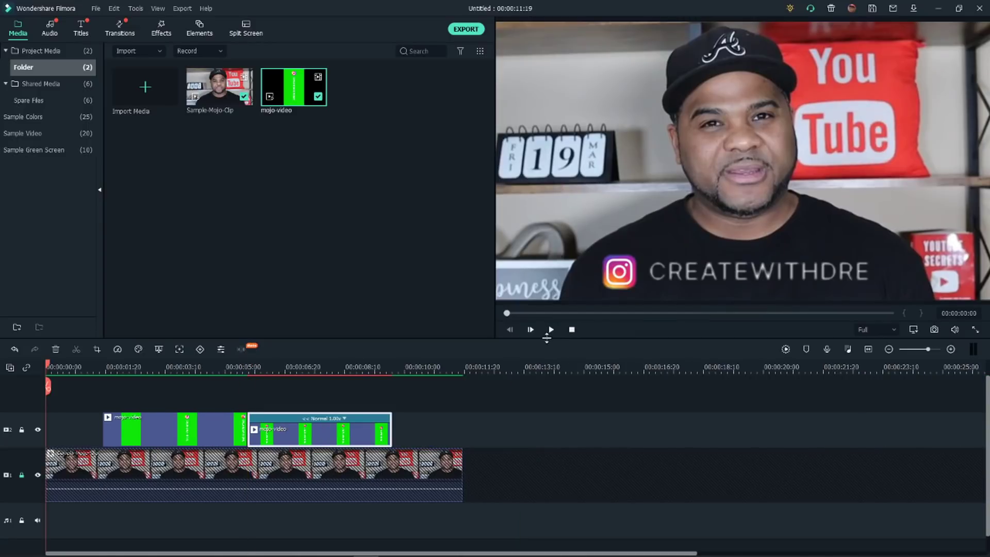
click(551, 330)
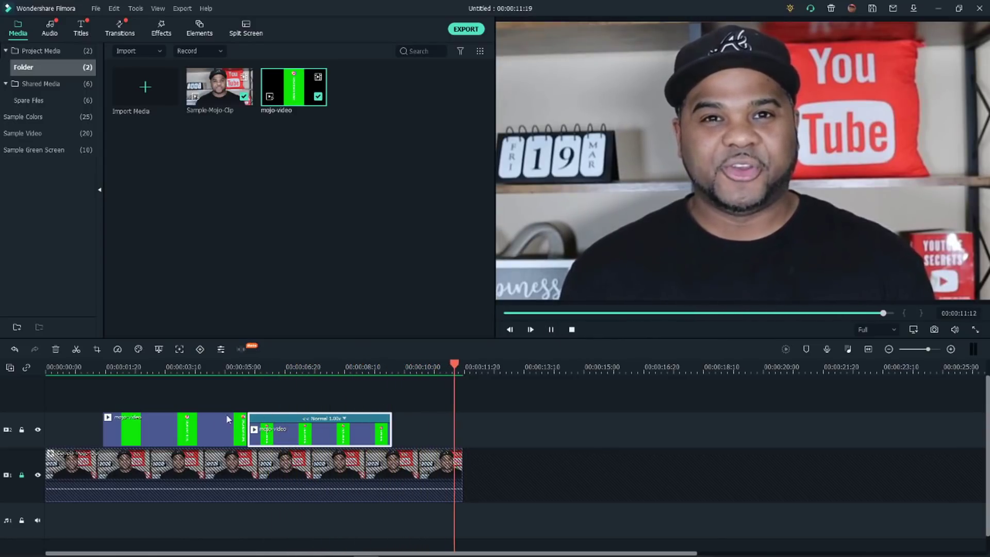
Use Custom Speed to shorten the first mojo-video clip to a duration of 2:01, running at 1.98x, with ripple editing on
click(209, 422)
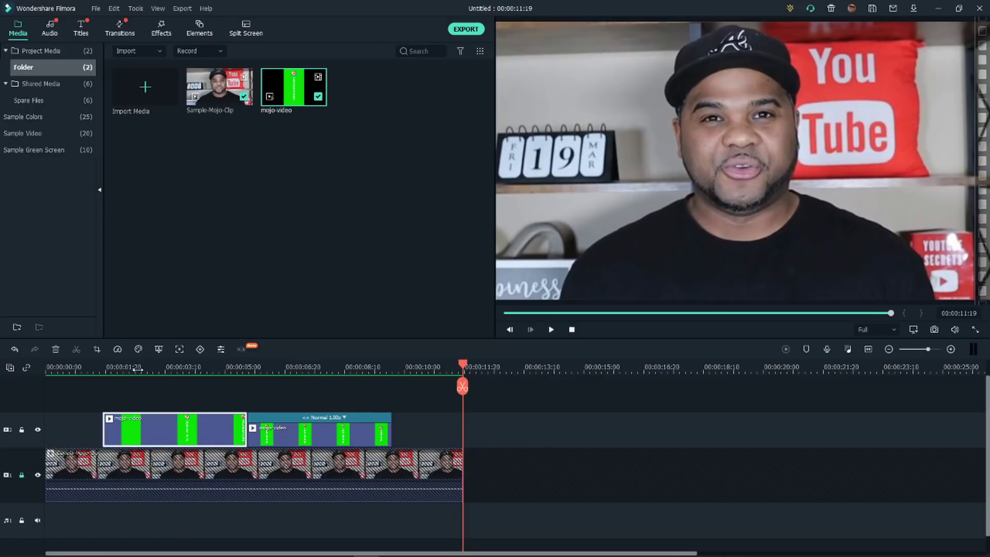
click(118, 349)
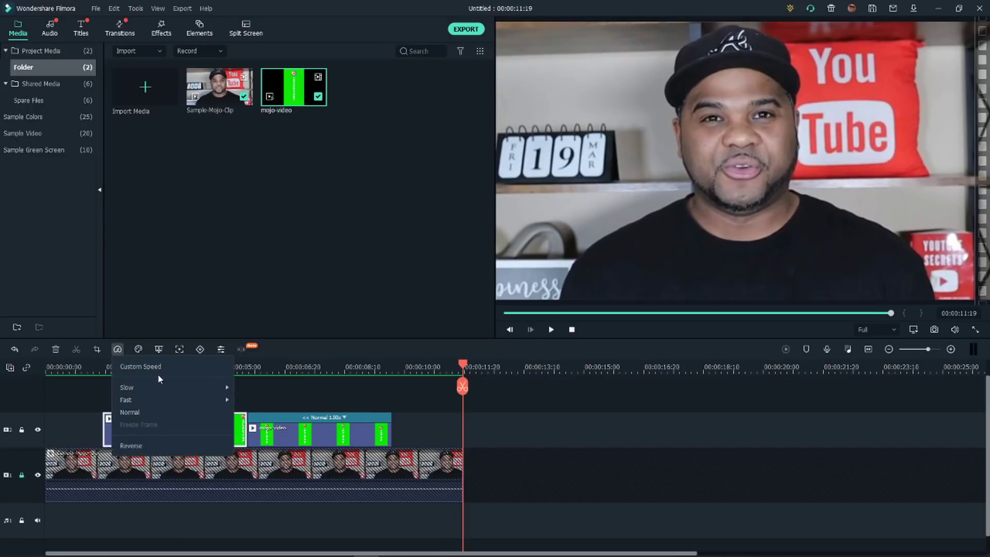
click(157, 366)
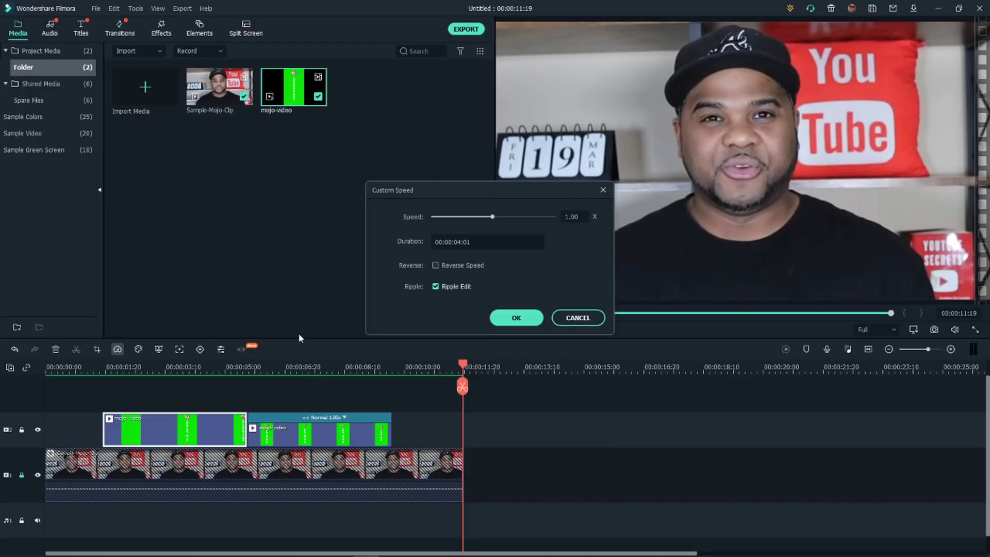
click(455, 241)
click(516, 317)
Set the reversed second mojo-video clip's custom-speed duration to 2:01 and play the timeline from the start
click(117, 349)
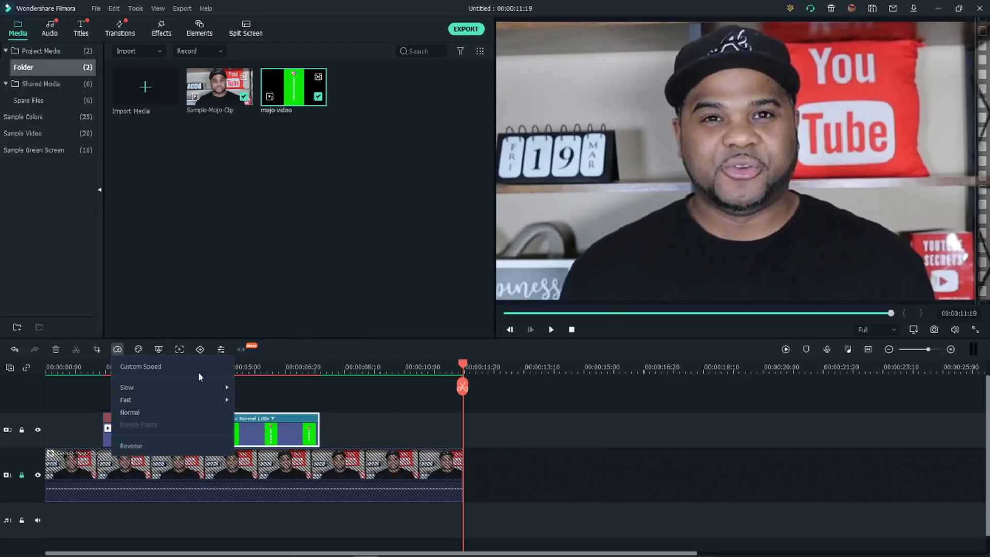
click(181, 366)
click(456, 242)
text(2:01)
click(510, 315)
click(550, 330)
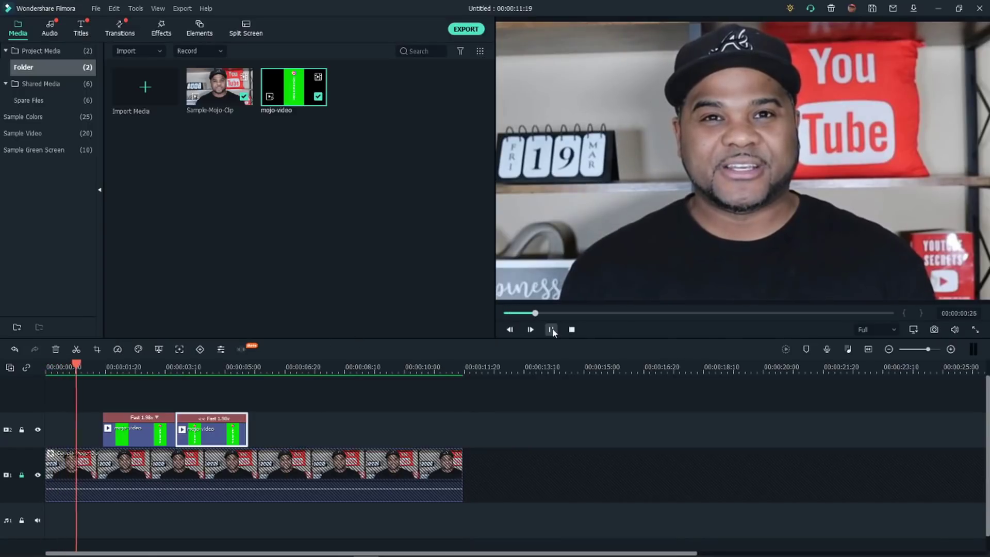